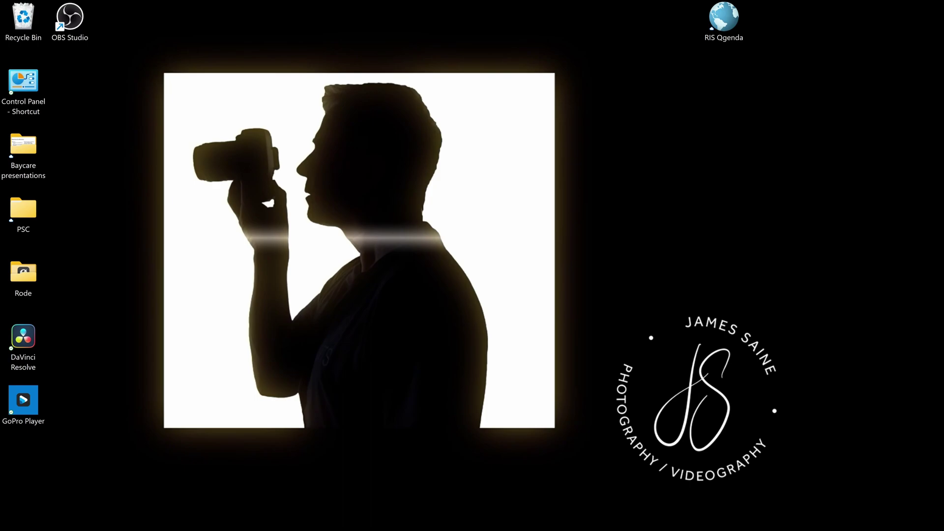
- Bring the Reactor 3 announcement forward in Chrome and scroll to the REACTOR-INSTALLER.LUA download
{"action": "mouse_move", "coordinate": [458, 521]}
{"action": "mouse_move", "coordinate": [563, 529]}
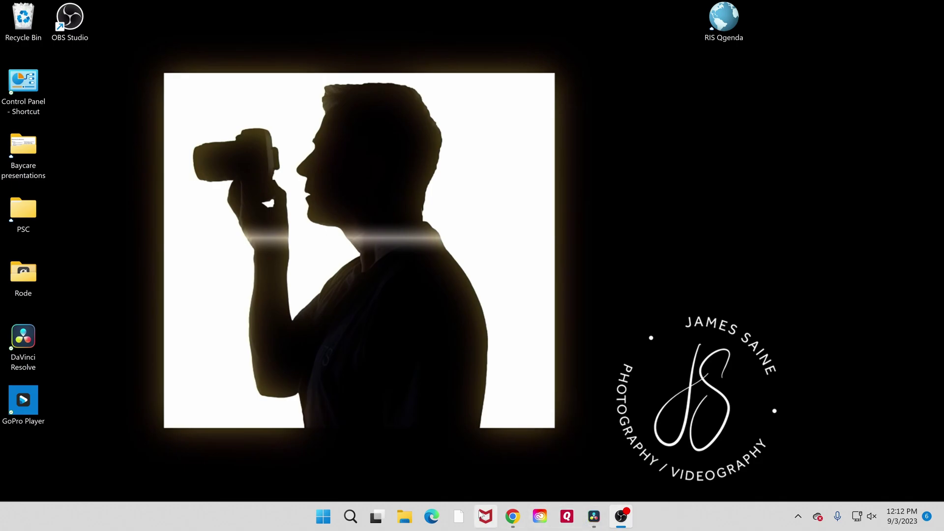
{"action": "left_click", "coordinate": [512, 516]}
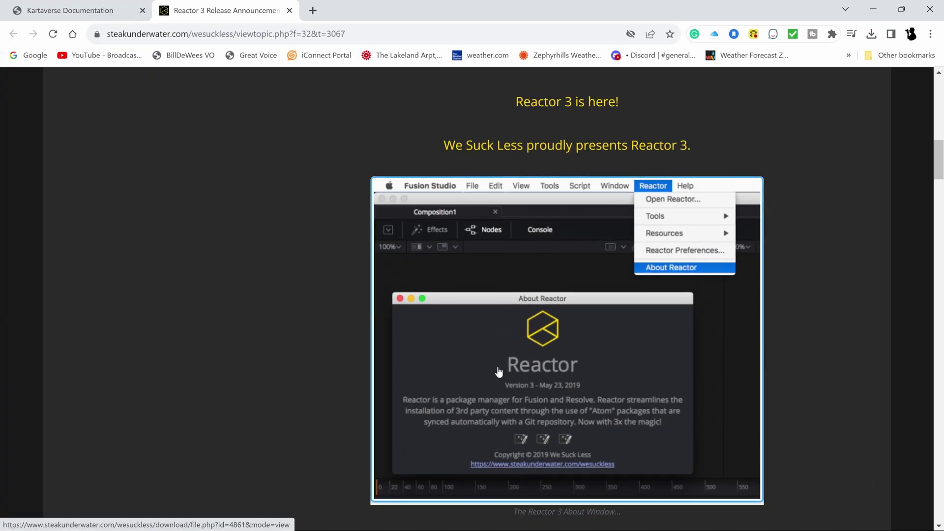
{"action": "scroll", "coordinate": [196, 120], "scroll_direction": "up", "scroll_amount": 3}
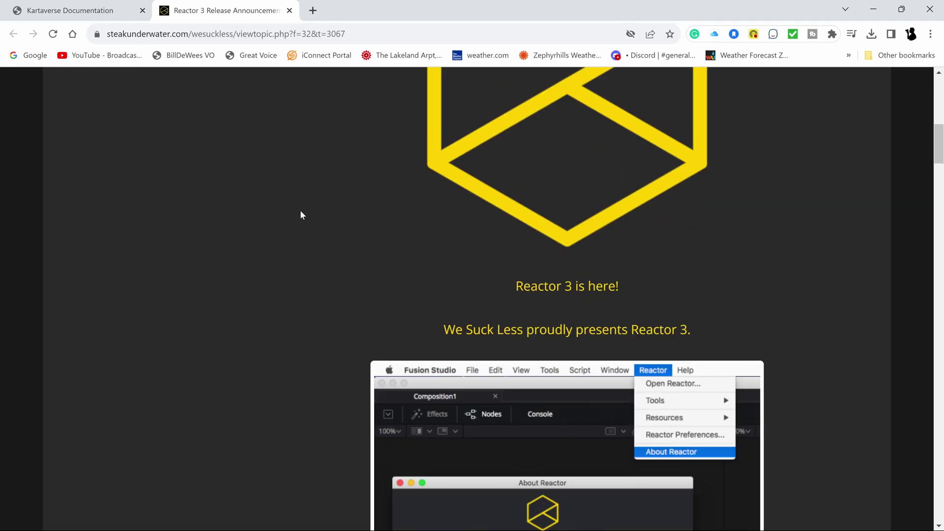
{"action": "scroll", "coordinate": [282, 217], "scroll_direction": "up", "scroll_amount": 8}
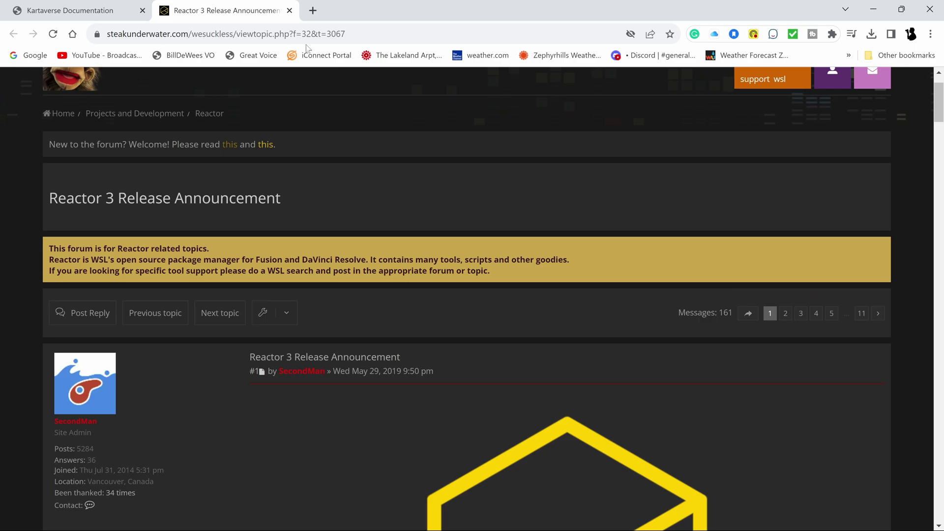
{"action": "scroll", "coordinate": [444, 238], "scroll_direction": "down", "scroll_amount": 6}
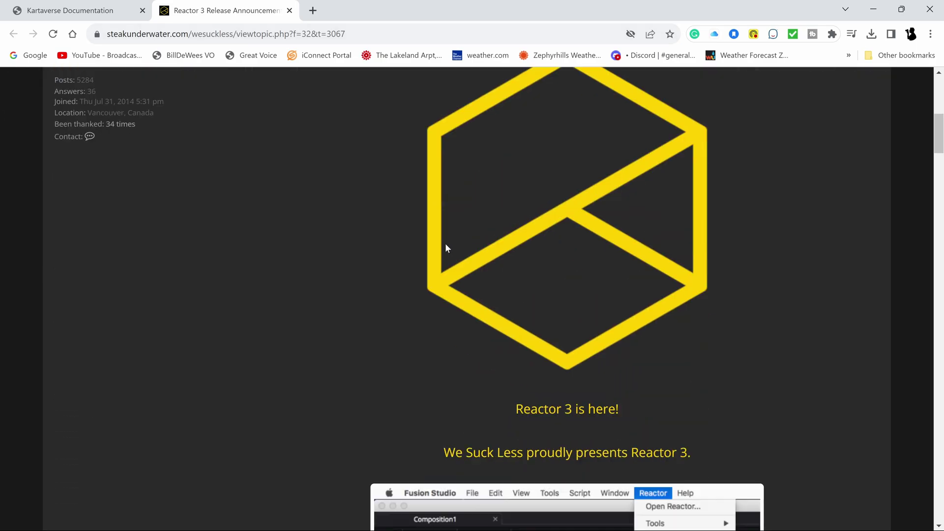
{"action": "scroll", "coordinate": [447, 248], "scroll_direction": "down", "scroll_amount": 3}
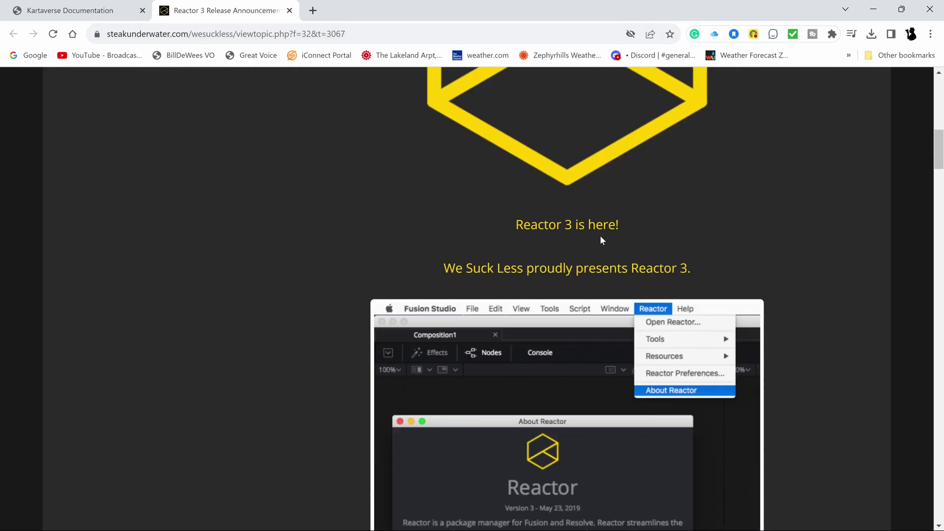
{"action": "scroll", "coordinate": [719, 216], "scroll_direction": "down", "scroll_amount": 12}
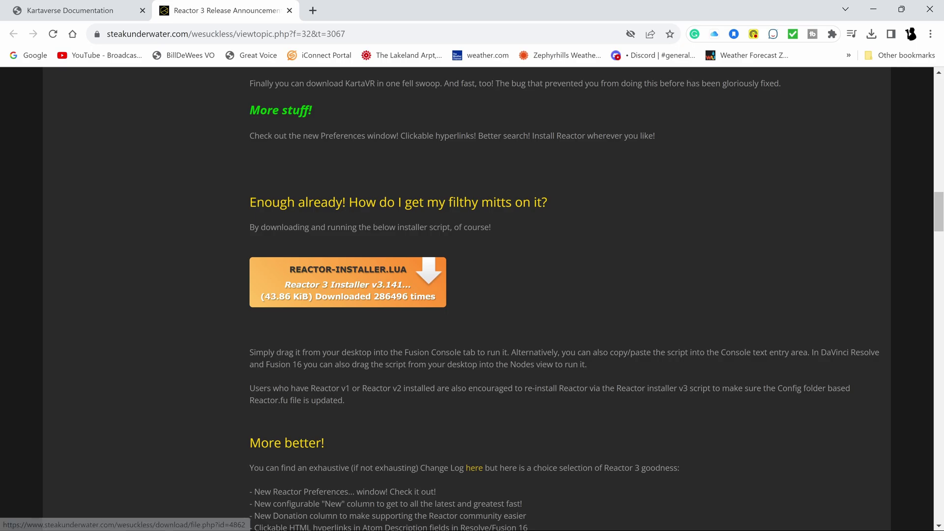
- Download REACTOR-INSTALLER.LUA and show Reactor-Installer (3).lua in its folder from Chrome's downloads list
{"action": "left_click", "coordinate": [332, 273]}
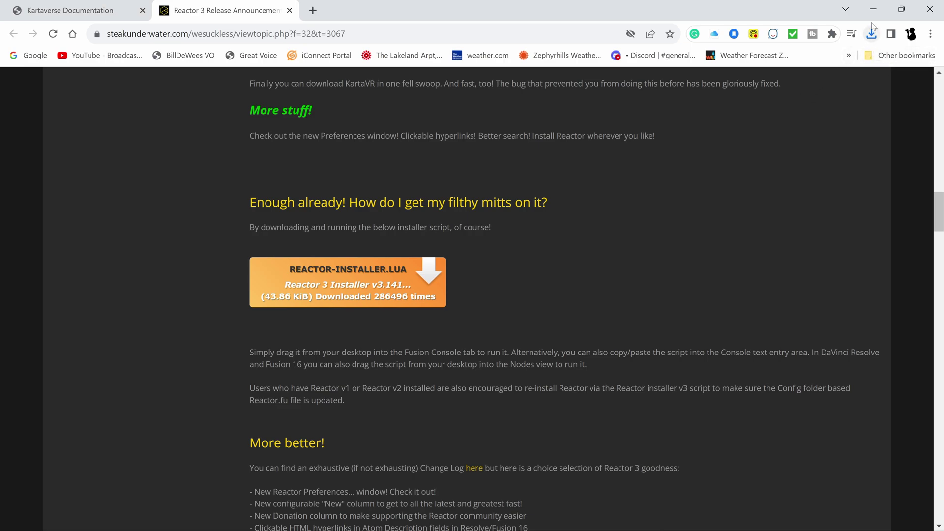
{"action": "left_click", "coordinate": [872, 34]}
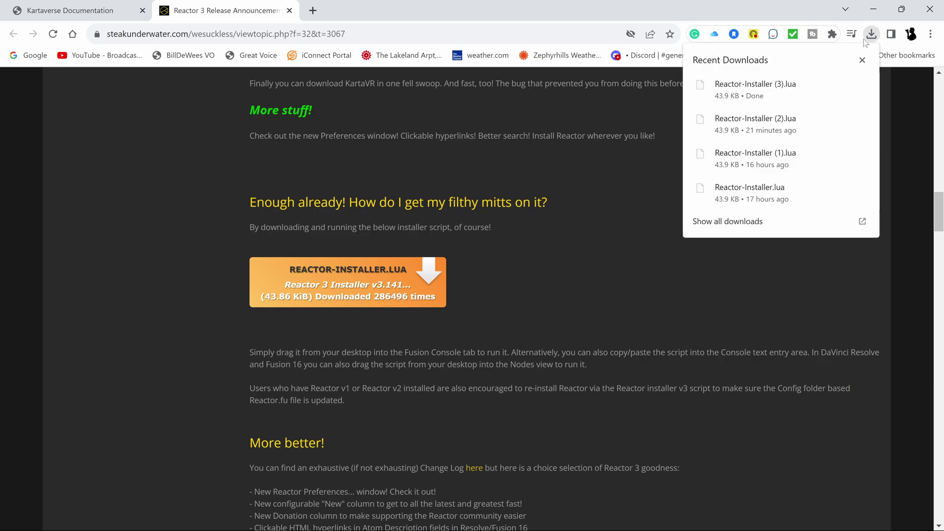
{"action": "right_click", "coordinate": [752, 88]}
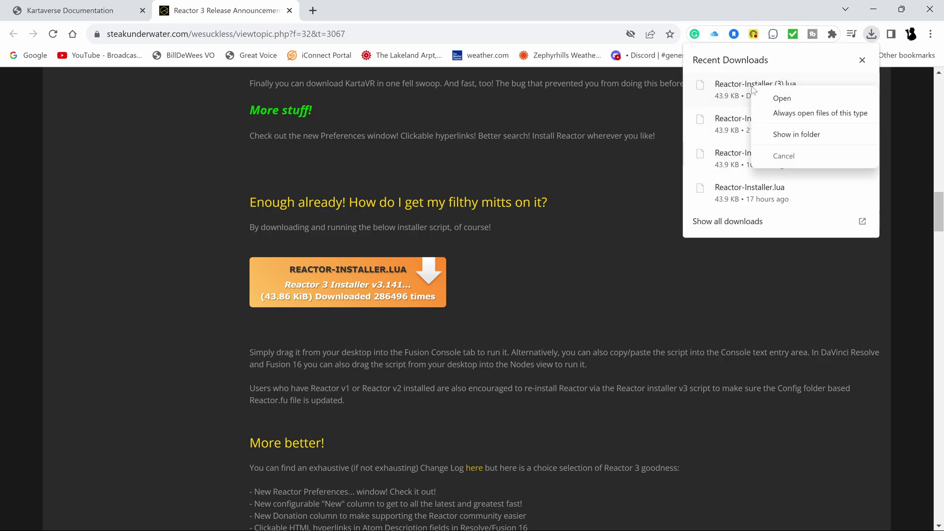
{"action": "left_click", "coordinate": [790, 133]}
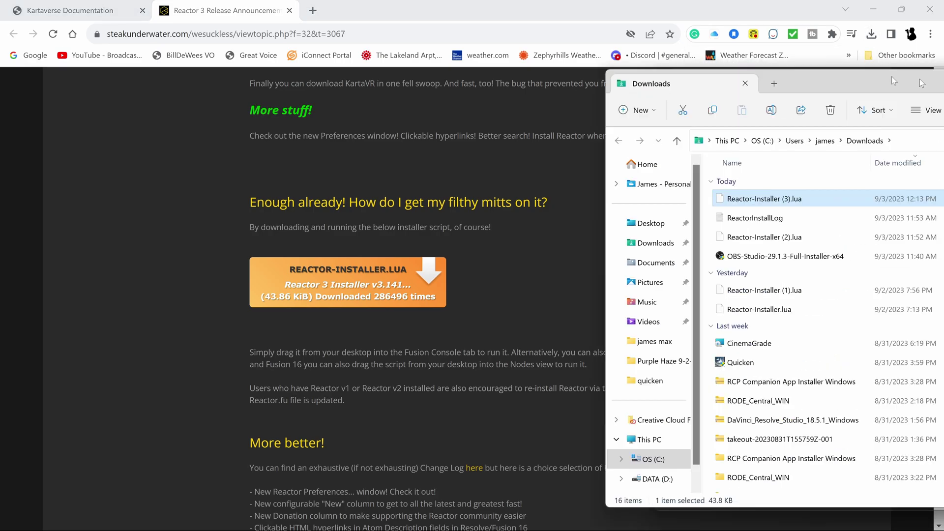
- Move the Downloads folder window to the centre, then push it off the right edge
{"action": "left_click_drag", "start_coordinate": [892, 76], "coordinate": [551, 60]}
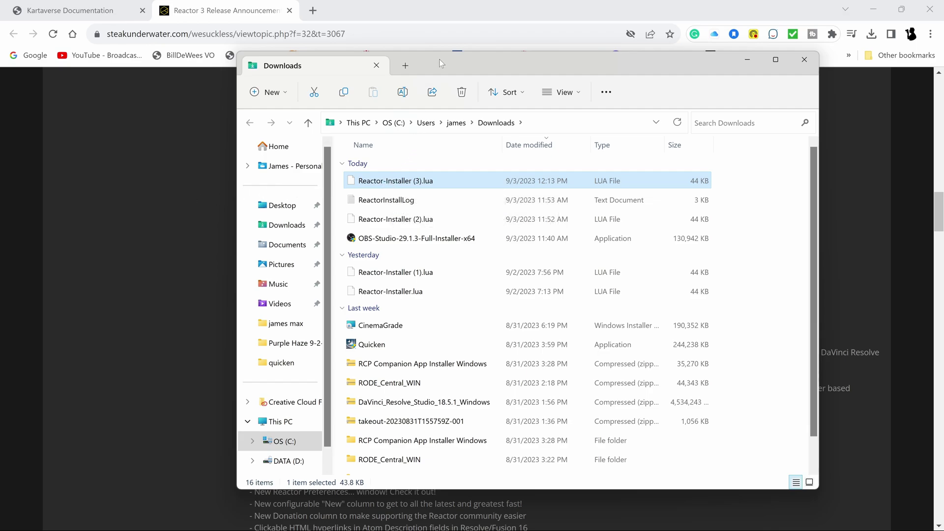
{"action": "left_click_drag", "start_coordinate": [439, 63], "coordinate": [943, 83]}
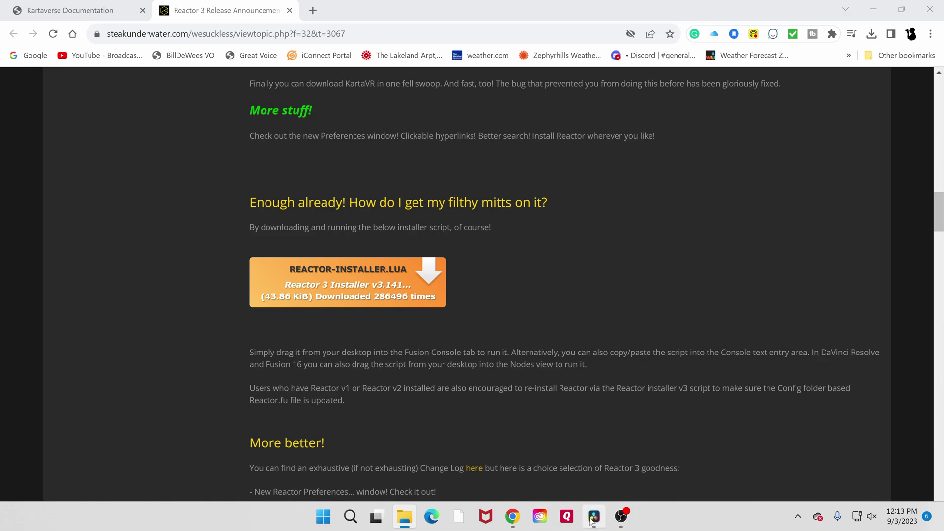
- Switch to DaVinci Resolve, scrub through GS010114.mov, and open it on the Fusion page
{"action": "left_click", "coordinate": [593, 516]}
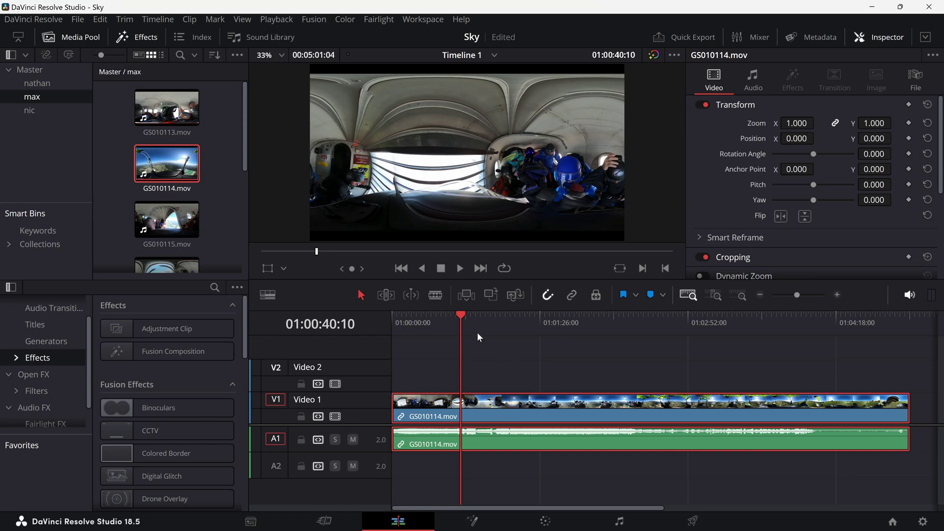
{"action": "left_click_drag", "start_coordinate": [459, 314], "coordinate": [455, 332]}
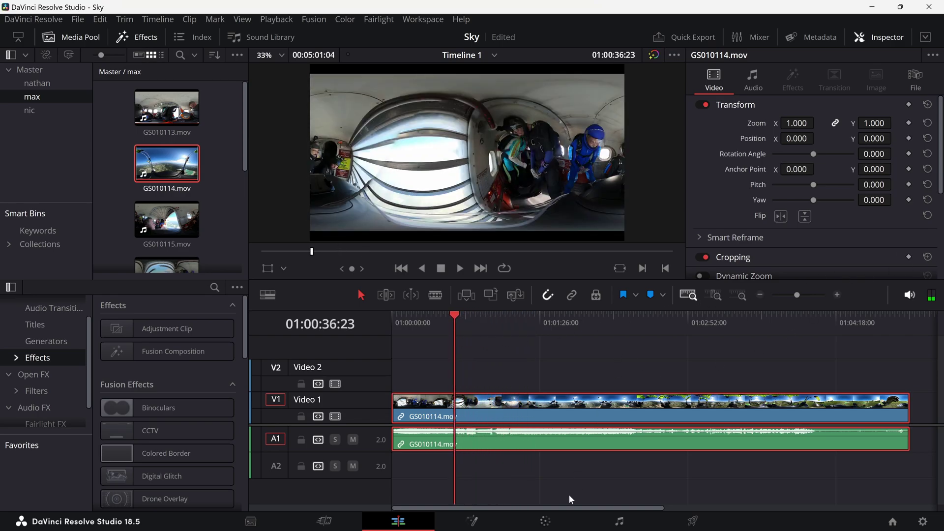
{"action": "left_click", "coordinate": [472, 521]}
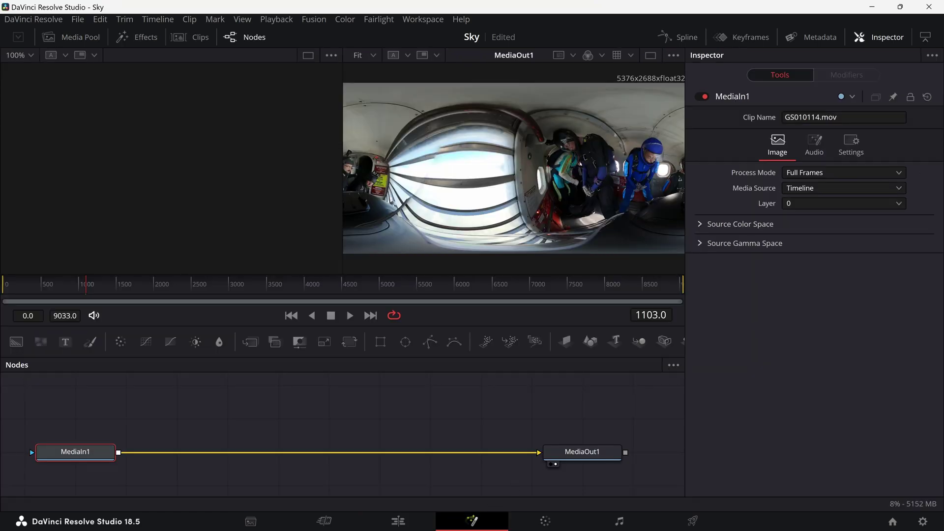
- Drop Reactor-Installer (3).lua from the Downloads window into Fusion's Nodes view and choose Install and Launch
{"action": "left_click_drag", "start_coordinate": [943, 43], "coordinate": [558, 65]}
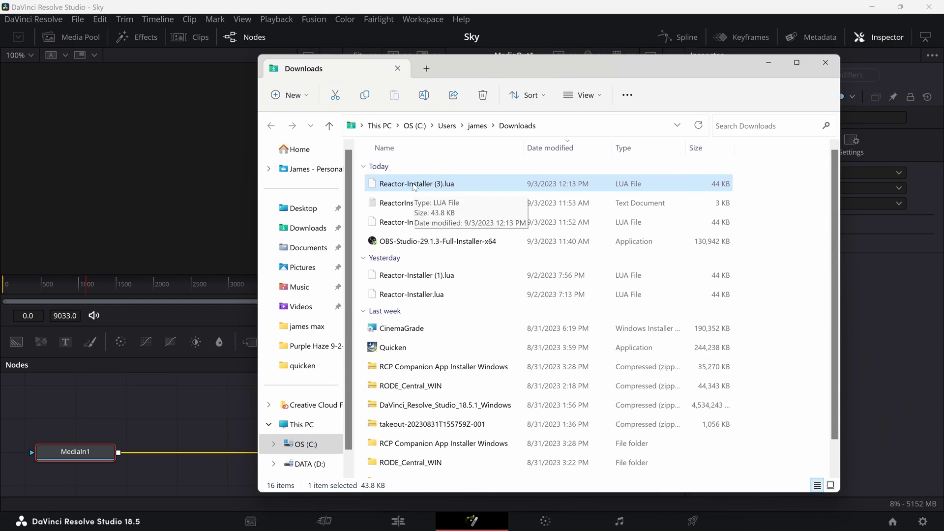
{"action": "left_click_drag", "start_coordinate": [415, 185], "coordinate": [205, 392]}
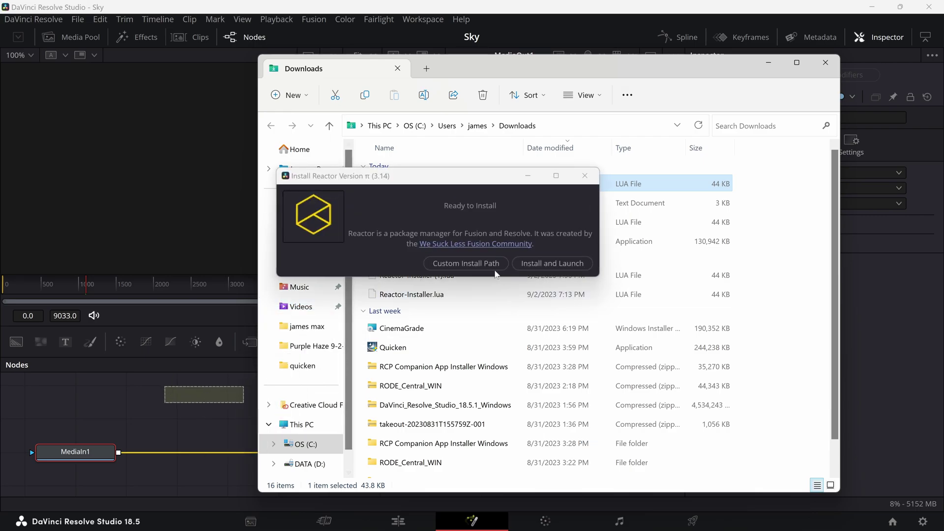
{"action": "left_click", "coordinate": [542, 264]}
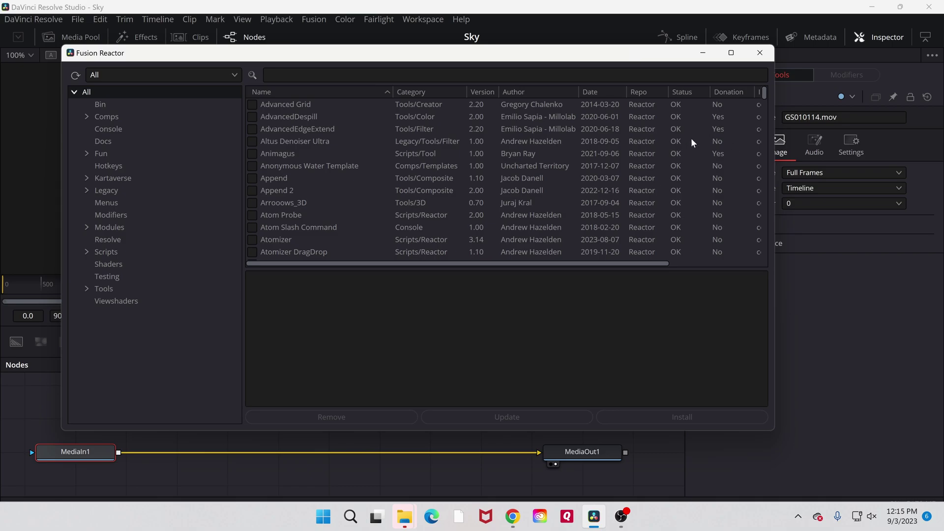
- Check the Reactor package list shows the KartaVR packages ticked, then close the Reactor window
{"action": "scroll", "coordinate": [691, 142], "scroll_direction": "down", "scroll_amount": 20}
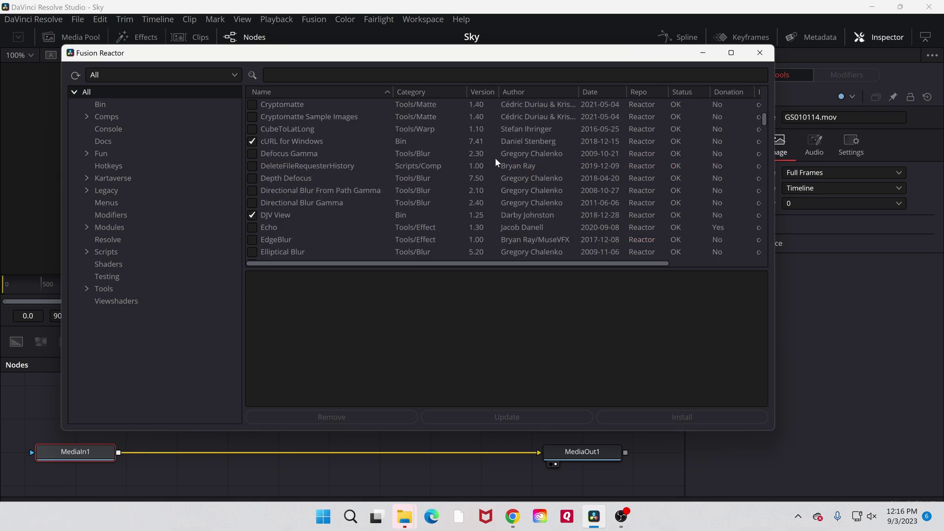
{"action": "scroll", "coordinate": [494, 155], "scroll_direction": "down", "scroll_amount": 5}
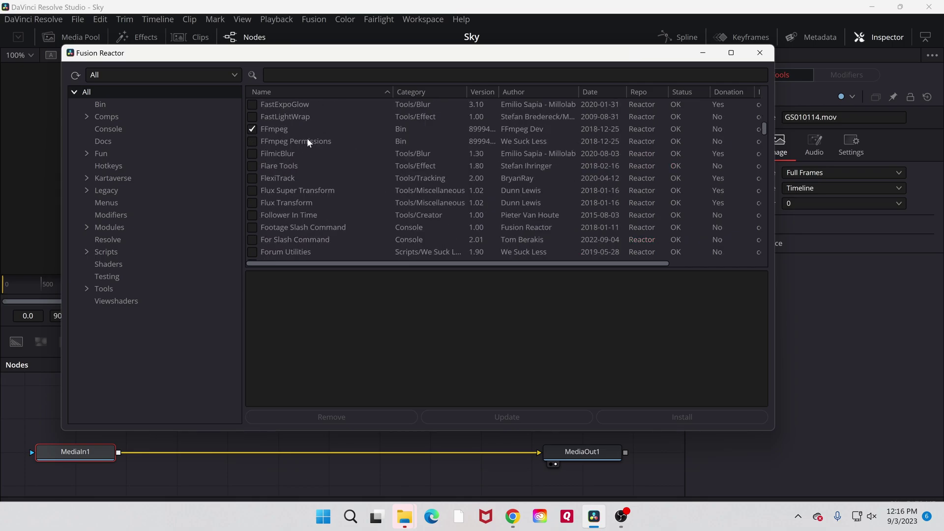
{"action": "scroll", "coordinate": [306, 146], "scroll_direction": "down", "scroll_amount": 20}
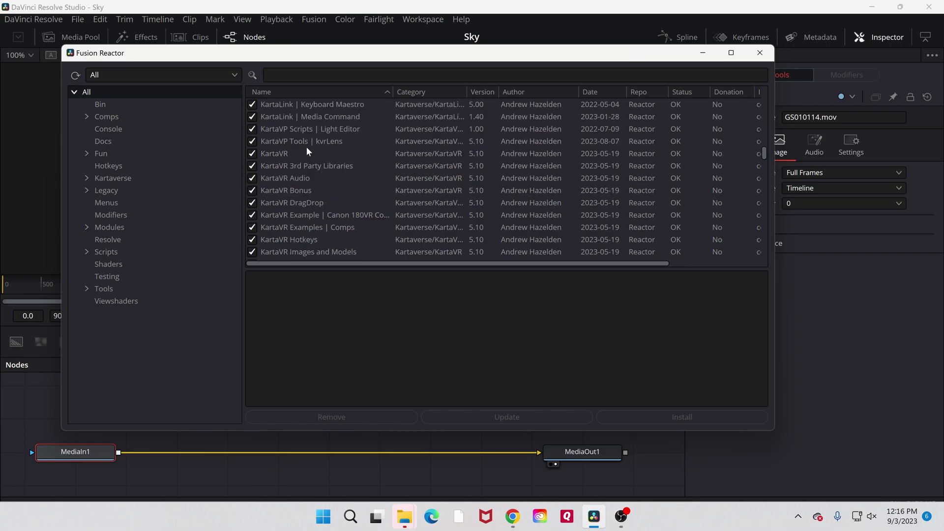
{"action": "scroll", "coordinate": [269, 117], "scroll_direction": "up", "scroll_amount": 3}
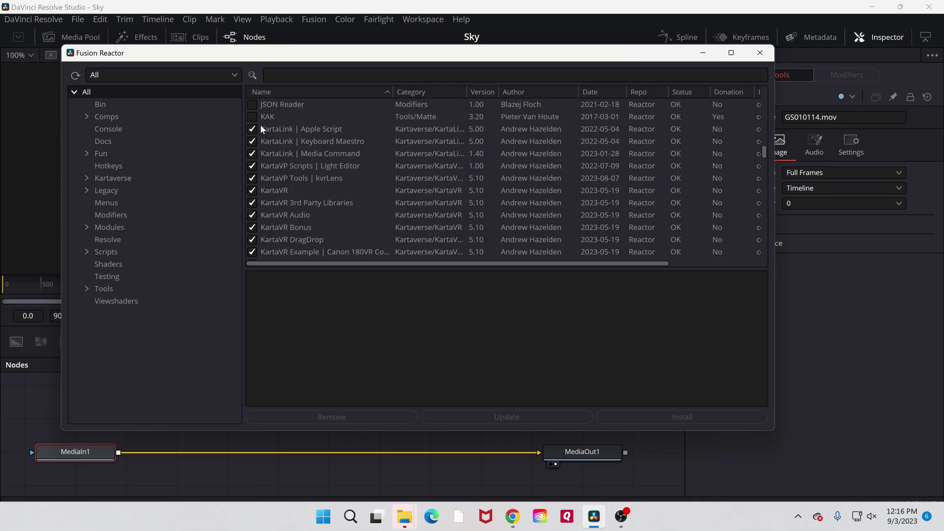
{"action": "scroll", "coordinate": [261, 129], "scroll_direction": "down", "scroll_amount": 9}
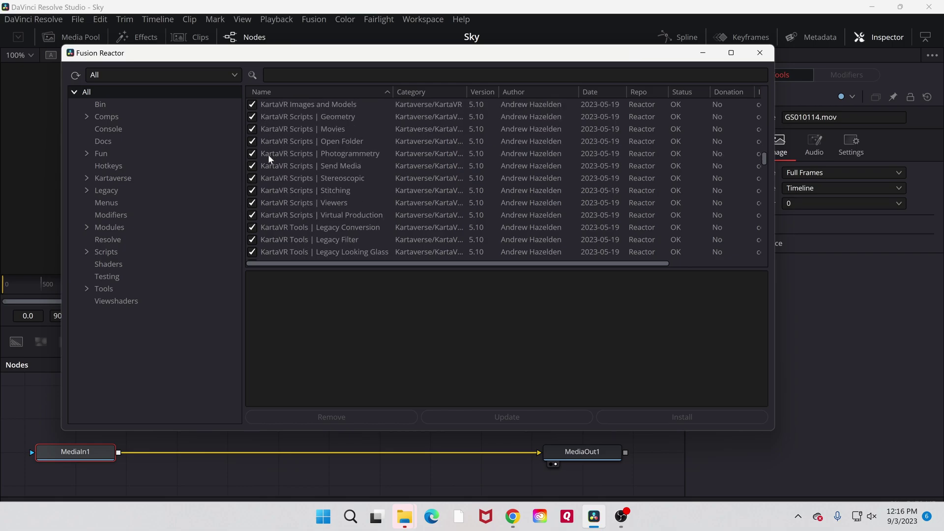
{"action": "scroll", "coordinate": [266, 166], "scroll_direction": "down", "scroll_amount": 7}
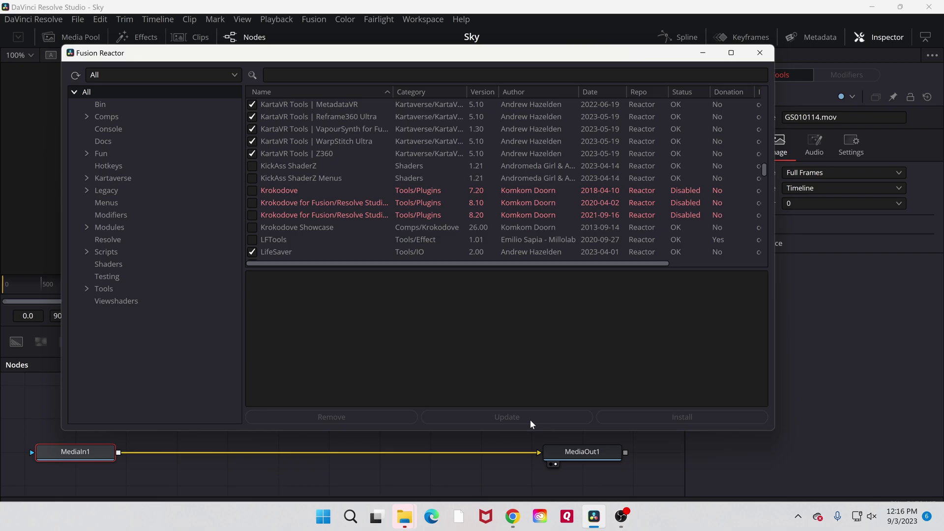
{"action": "scroll", "coordinate": [444, 246], "scroll_direction": "up", "scroll_amount": 10}
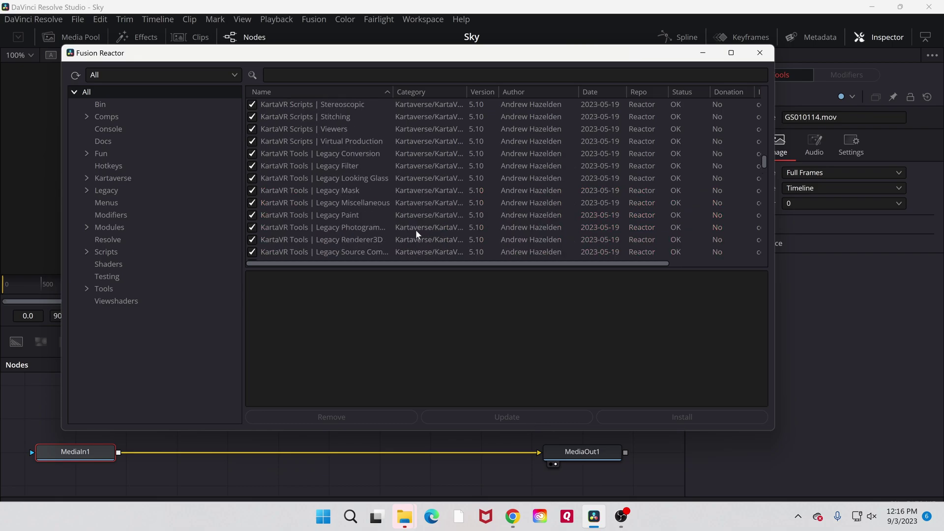
{"action": "scroll", "coordinate": [356, 213], "scroll_direction": "up", "scroll_amount": 5}
{"action": "scroll", "coordinate": [367, 144], "scroll_direction": "down", "scroll_amount": 5}
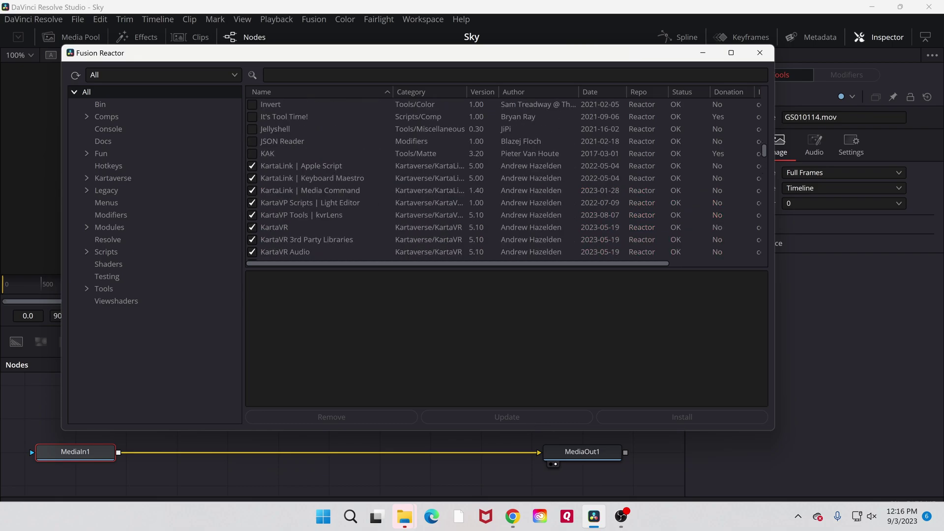
{"action": "left_click", "coordinate": [760, 53]}
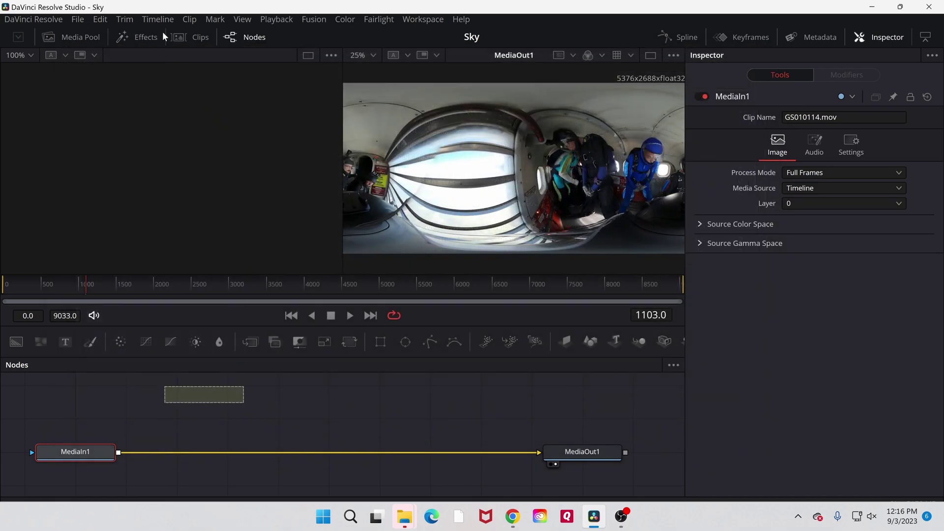
- Open the Fusion Effects library, expand Tools, and select the Kartaverse category
{"action": "left_click", "coordinate": [146, 37]}
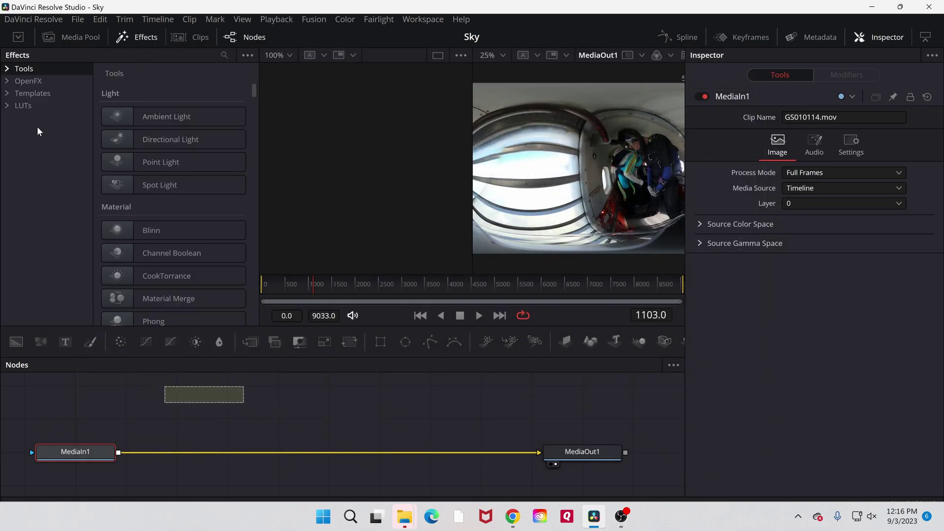
{"action": "left_click", "coordinate": [8, 82]}
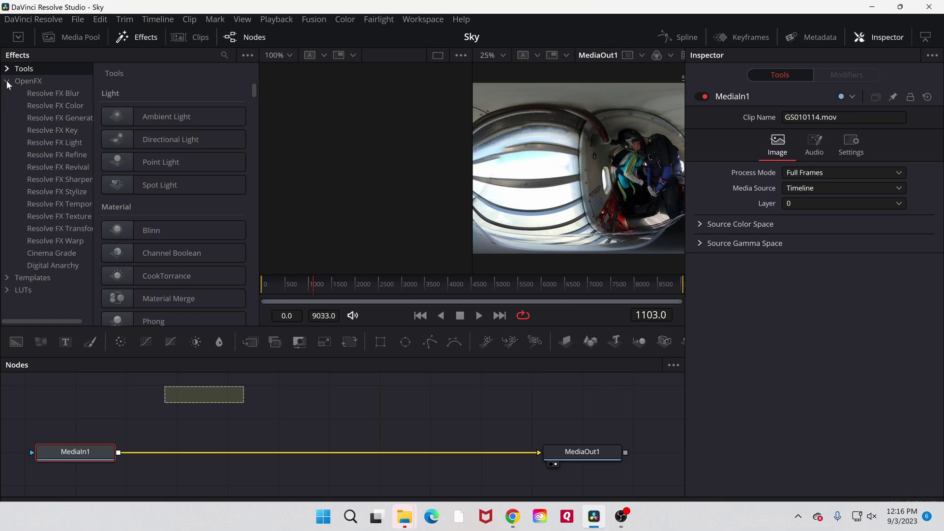
{"action": "left_click", "coordinate": [7, 82]}
{"action": "left_click", "coordinate": [7, 69]}
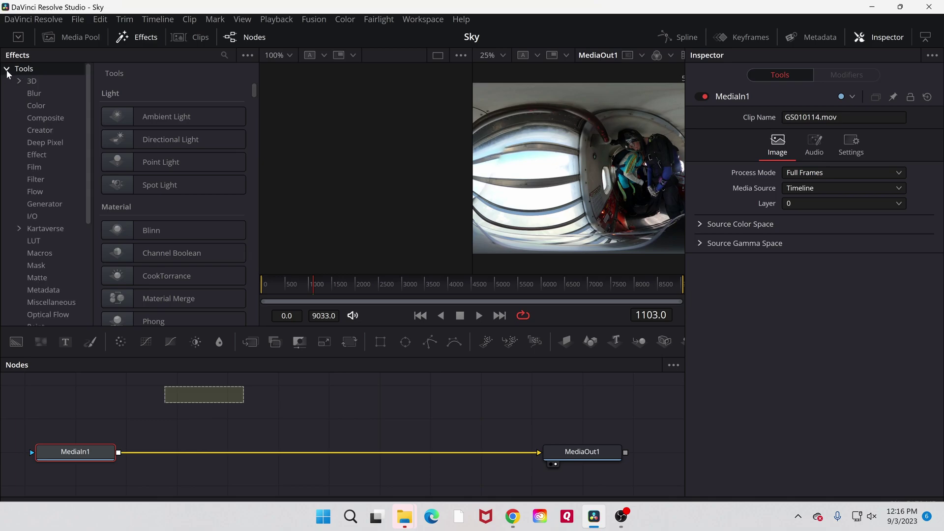
{"action": "left_click", "coordinate": [32, 229]}
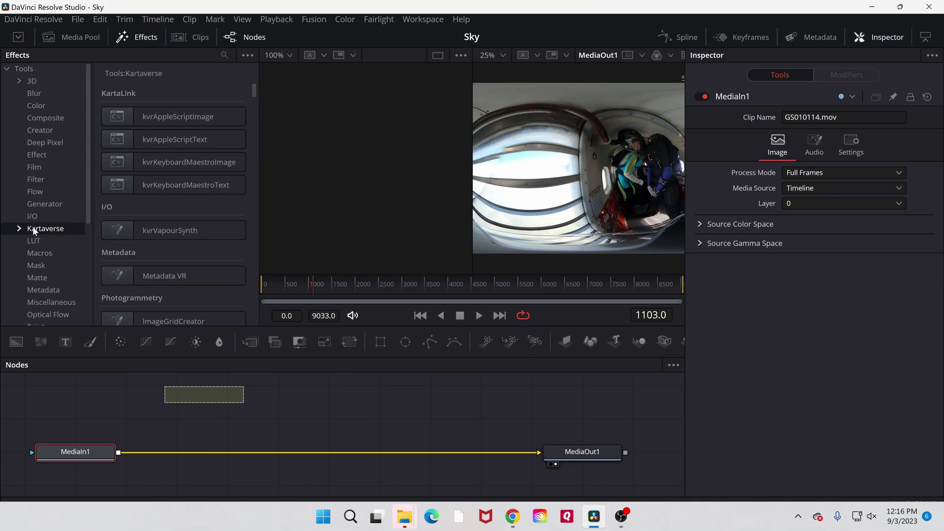
{"action": "scroll", "coordinate": [29, 233], "scroll_direction": "down", "scroll_amount": 5}
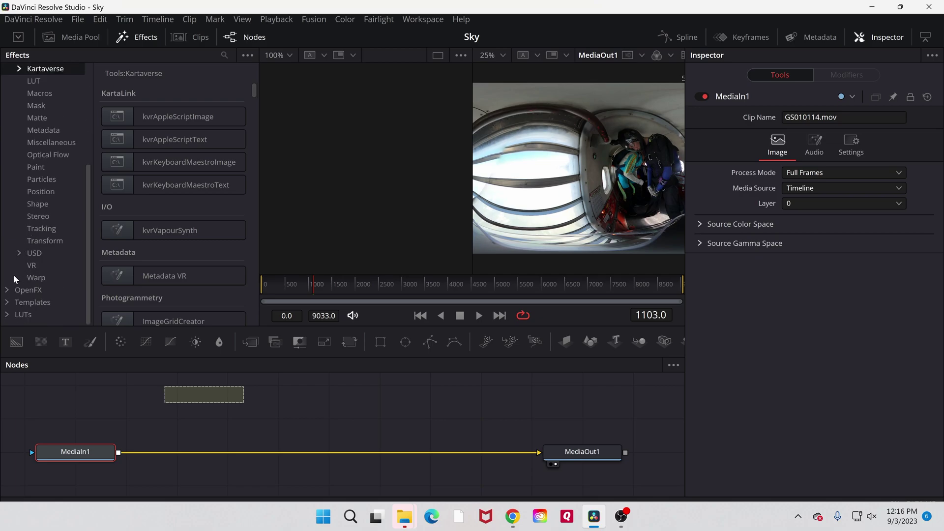
{"action": "left_click", "coordinate": [8, 290]}
{"action": "scroll", "coordinate": [8, 291], "scroll_direction": "down", "scroll_amount": 5}
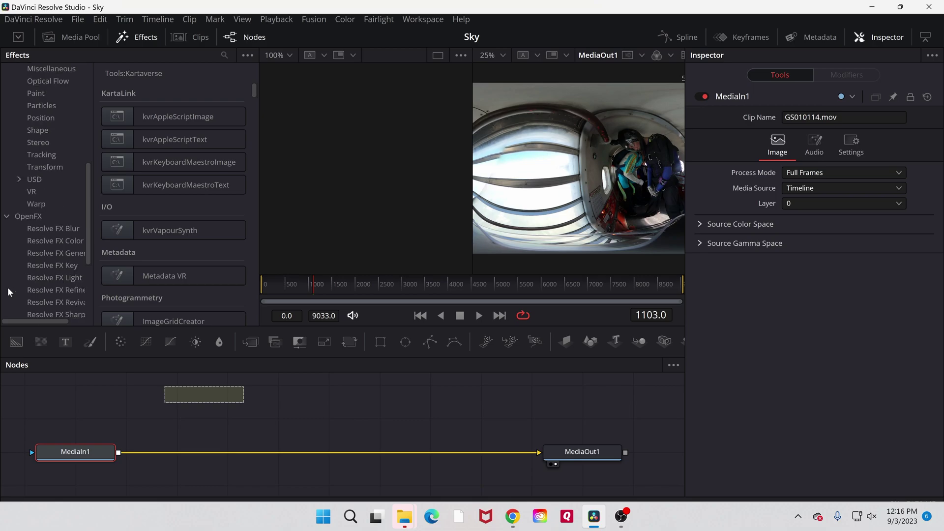
{"action": "scroll", "coordinate": [8, 288], "scroll_direction": "up", "scroll_amount": 4}
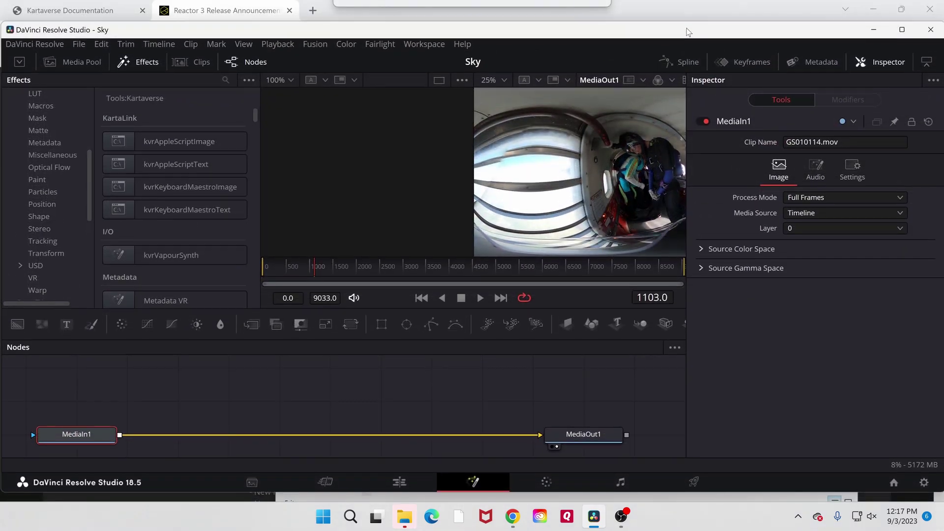
- Go to the Edit page and select the KartaVR category under Effects in the Effects library
{"action": "left_click_drag", "start_coordinate": [686, 29], "coordinate": [686, 25]}
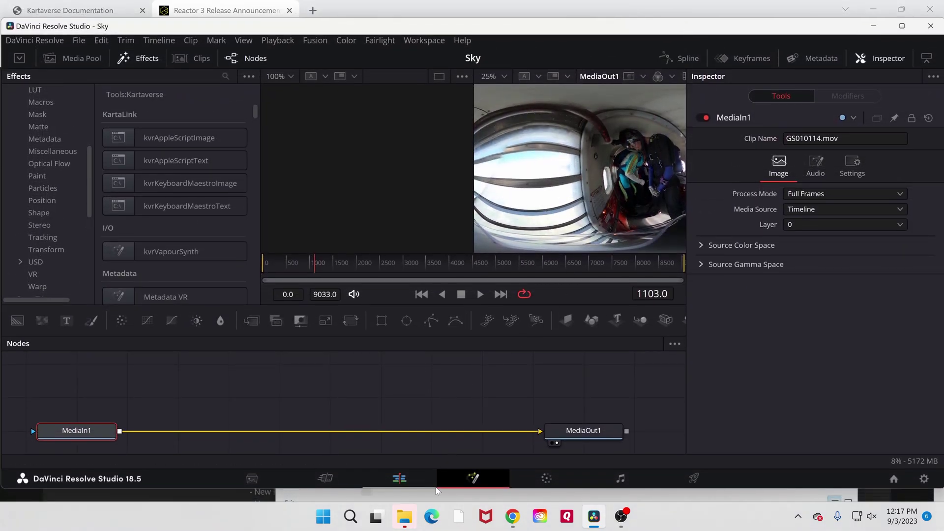
{"action": "left_click", "coordinate": [399, 478]}
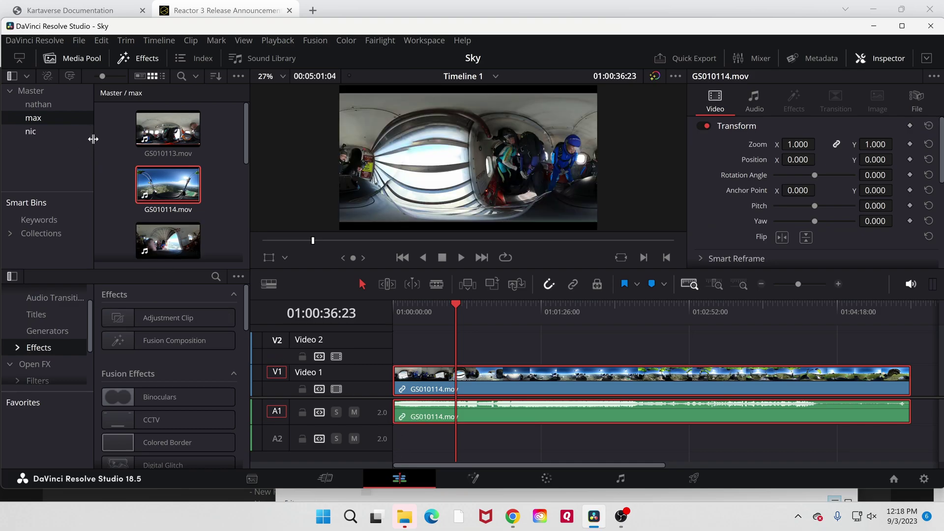
{"action": "left_click", "coordinate": [17, 348]}
{"action": "left_click", "coordinate": [44, 364]}
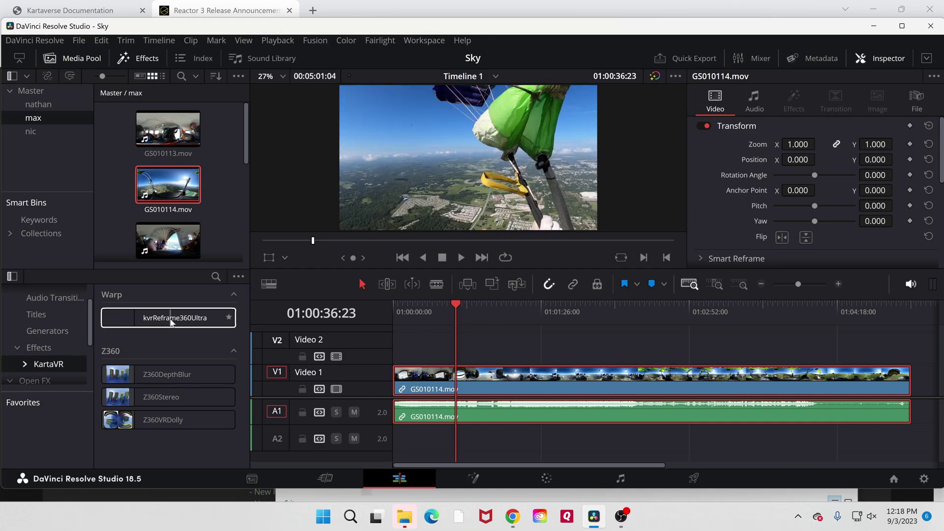
- Apply kvrReframe360Ultra to the GS010114.mov clip on V1 and show its Inspector effect settings
{"action": "left_click_drag", "start_coordinate": [171, 322], "coordinate": [510, 384]}
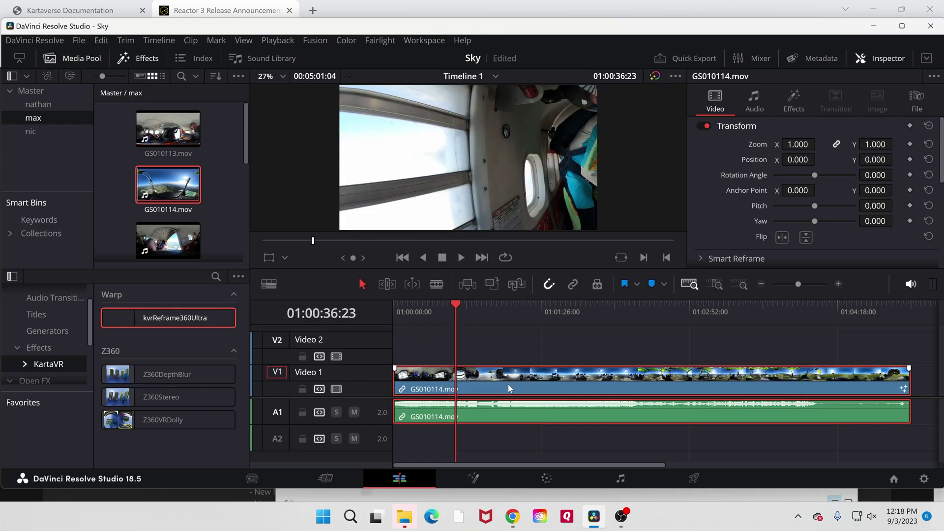
{"action": "left_click", "coordinate": [794, 99]}
{"action": "scroll", "coordinate": [816, 168], "scroll_direction": "down", "scroll_amount": 3}
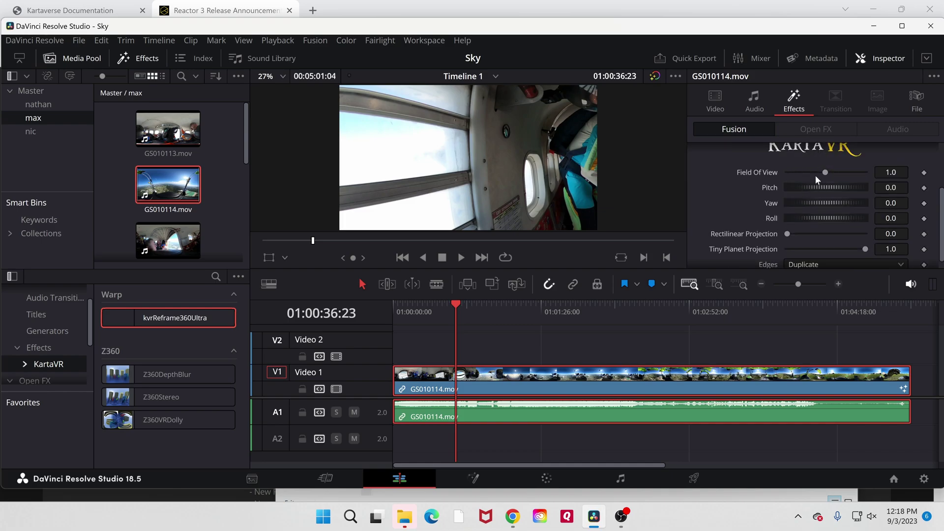
- Reframe at 01:01:50:19: Rectilinear Projection 0.575, Yaw 122.6, Field Of View 0.388
{"action": "left_click_drag", "start_coordinate": [822, 169], "coordinate": [802, 172]}
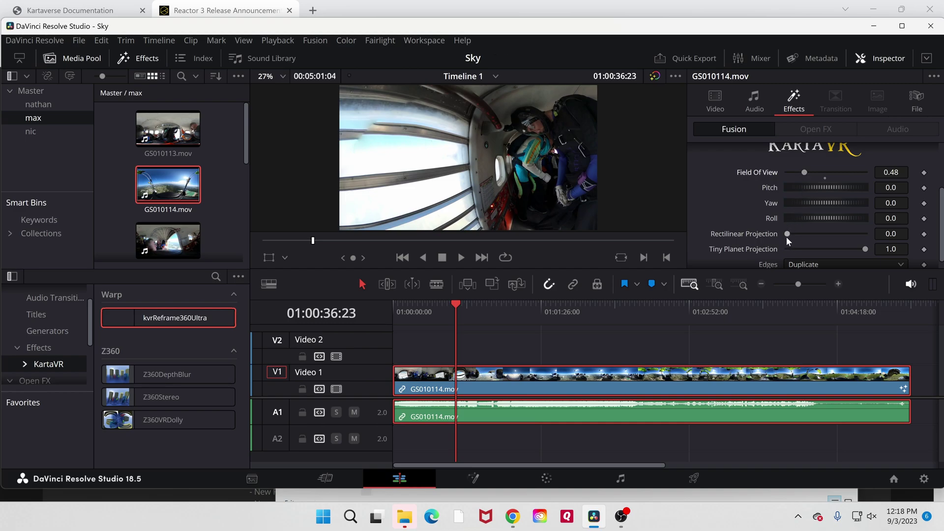
{"action": "left_click_drag", "start_coordinate": [786, 237], "coordinate": [832, 236]}
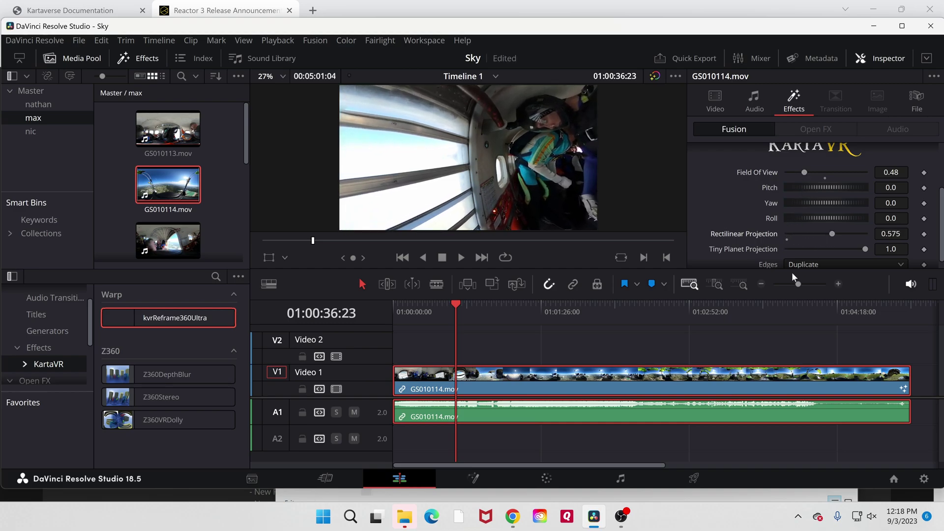
{"action": "left_click", "coordinate": [583, 308]}
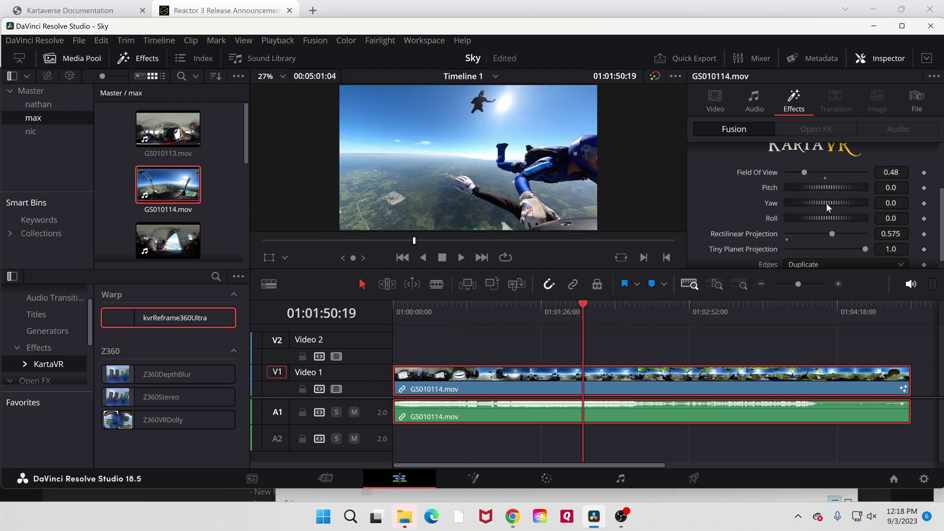
{"action": "left_click_drag", "start_coordinate": [826, 203], "coordinate": [855, 202]}
{"action": "left_click_drag", "start_coordinate": [801, 173], "coordinate": [798, 173]}
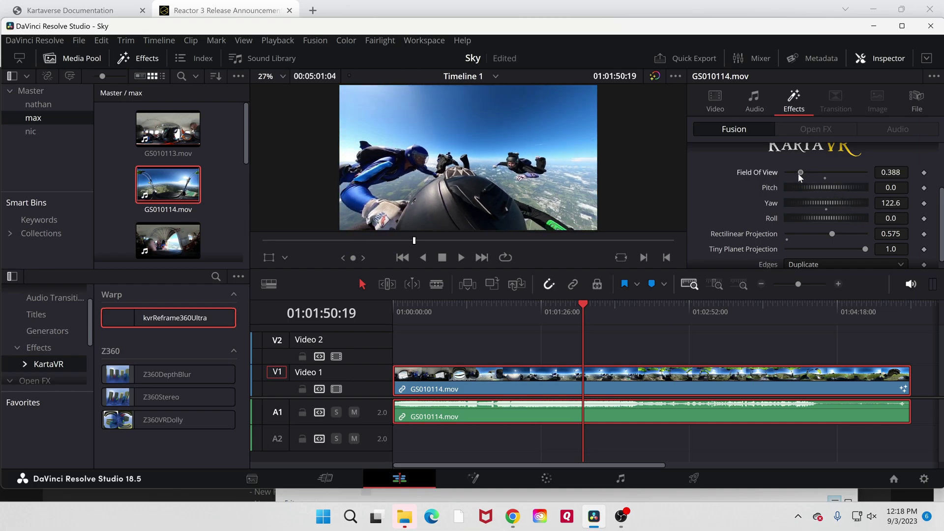